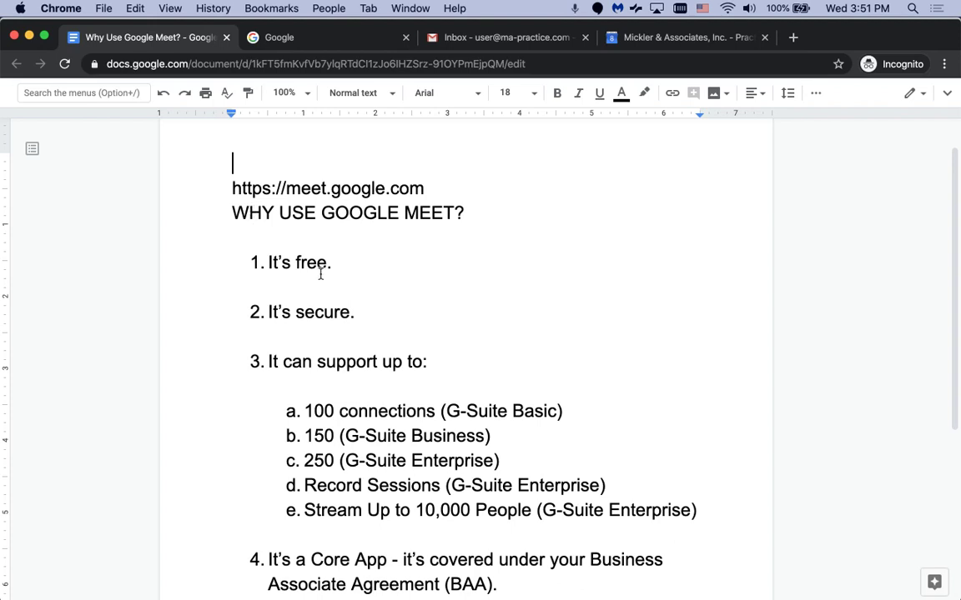
# Confirm the signed-in Google account and load meet.google.com in a new browser tab.
pyautogui.scroll(-3, 365, 343)
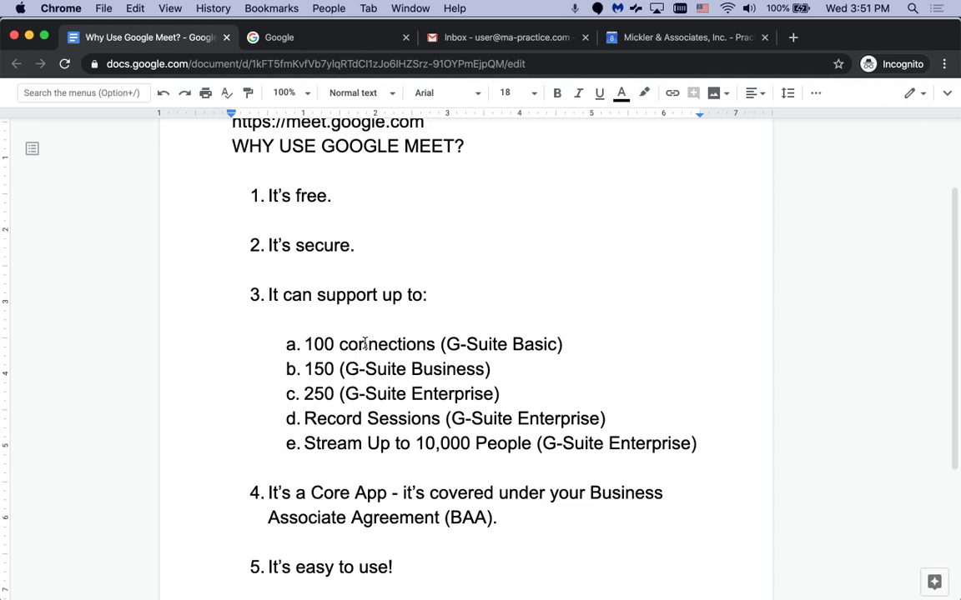
pyautogui.click(253, 36)
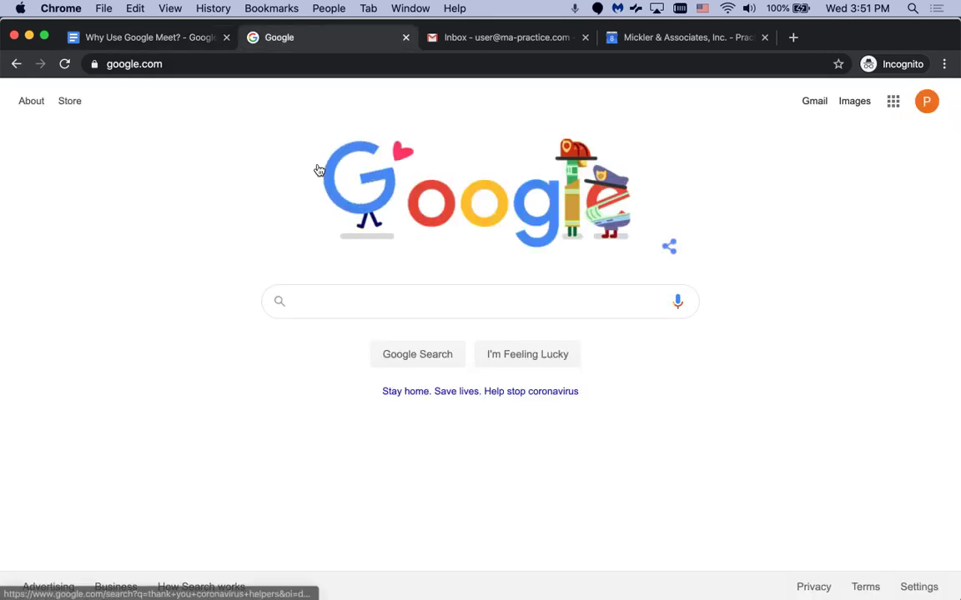
pyautogui.click(927, 102)
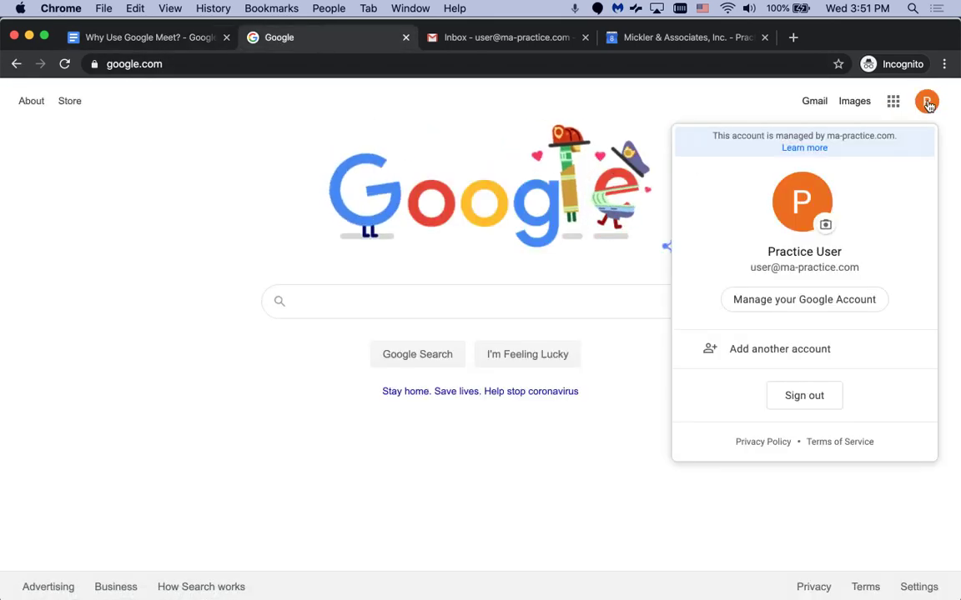
pyautogui.click(927, 102)
pyautogui.click(793, 37)
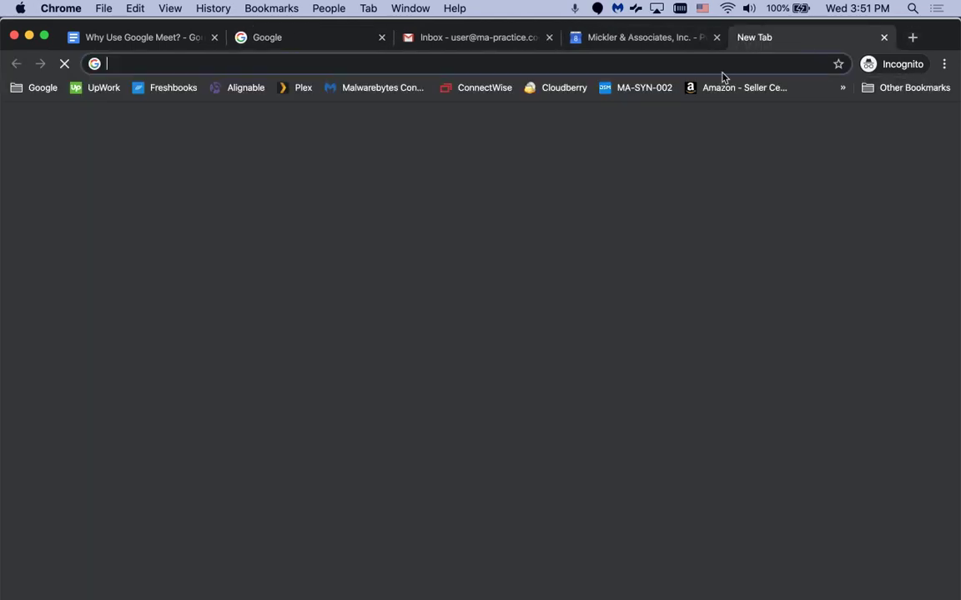
pyautogui.write('meet.')
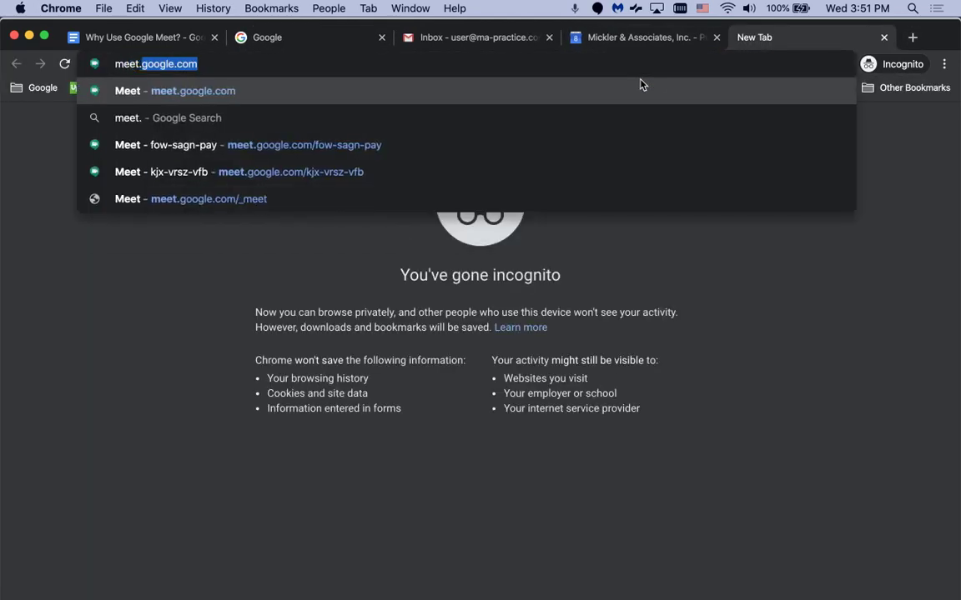
pyautogui.press('Return')
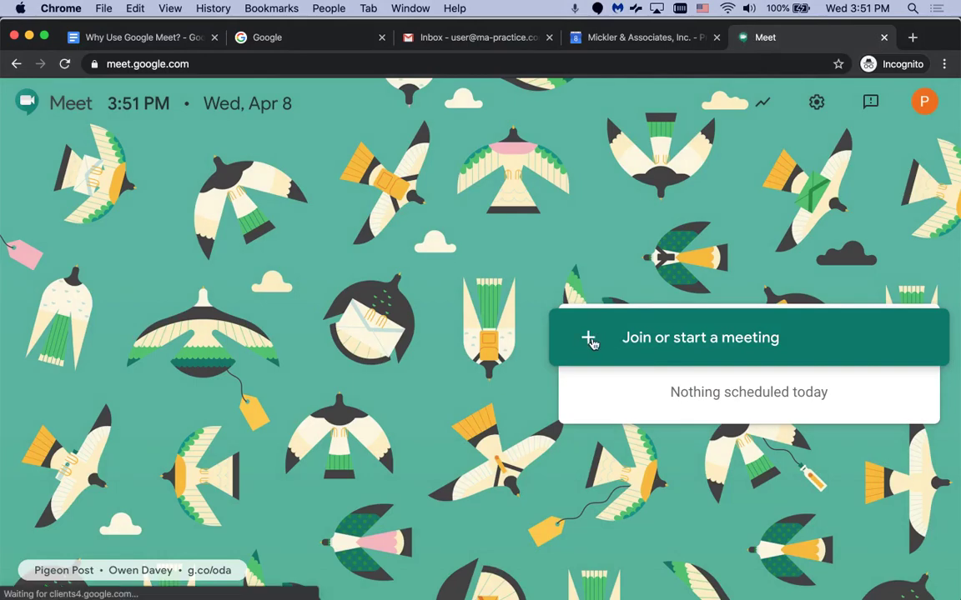
# Start a meeting nicknamed 'Tutorial' and join it with the microphone muted.
pyautogui.click(590, 341)
pyautogui.write('Tutori')
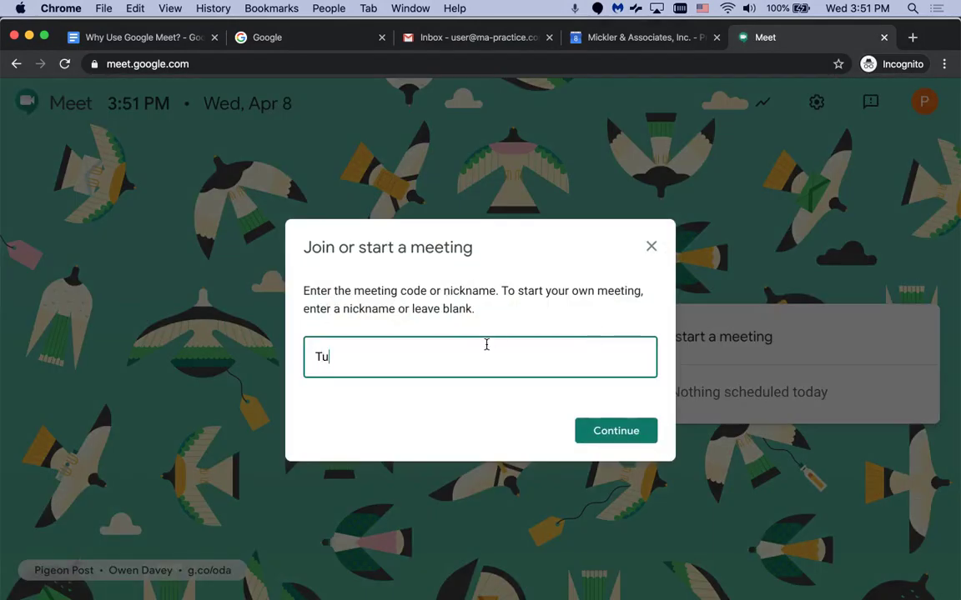
pyautogui.write('al')
pyautogui.click(602, 430)
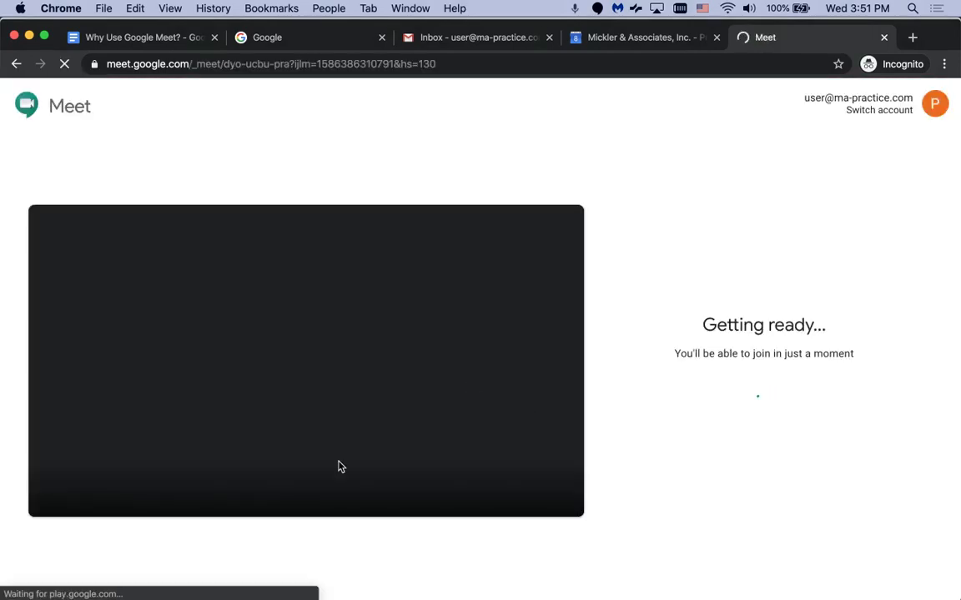
pyautogui.click(275, 481)
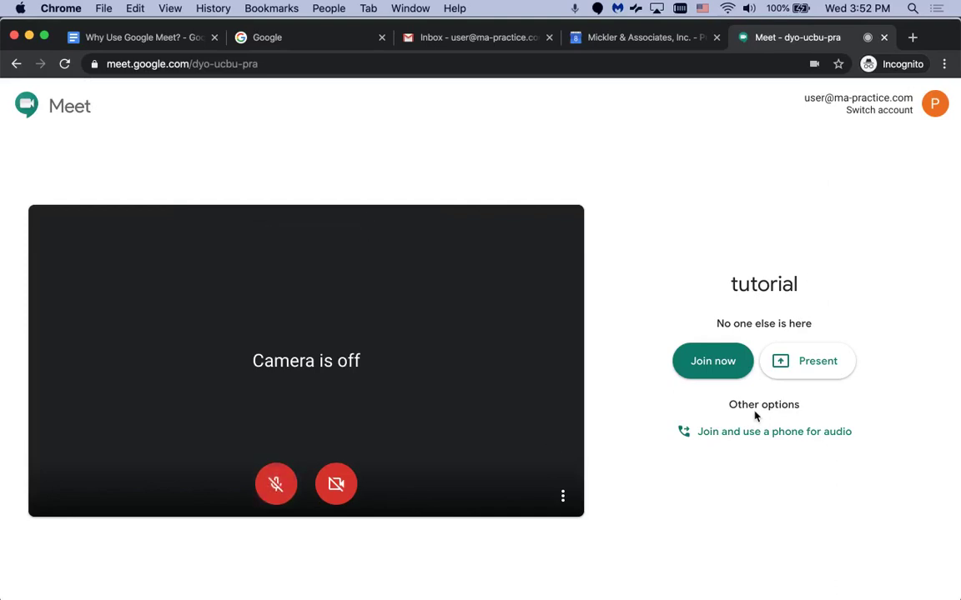
pyautogui.click(708, 367)
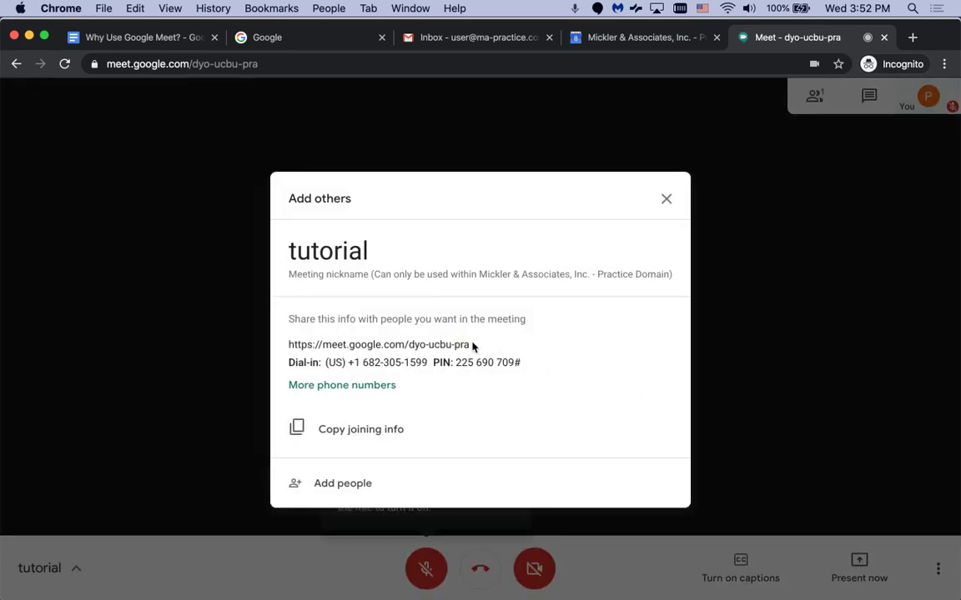
# Copy the tutorial meeting's joining info (link, dial-in number and PIN), then go to the Gmail inbox.
pyautogui.moveTo(472, 345); pyautogui.dragTo(287, 347)
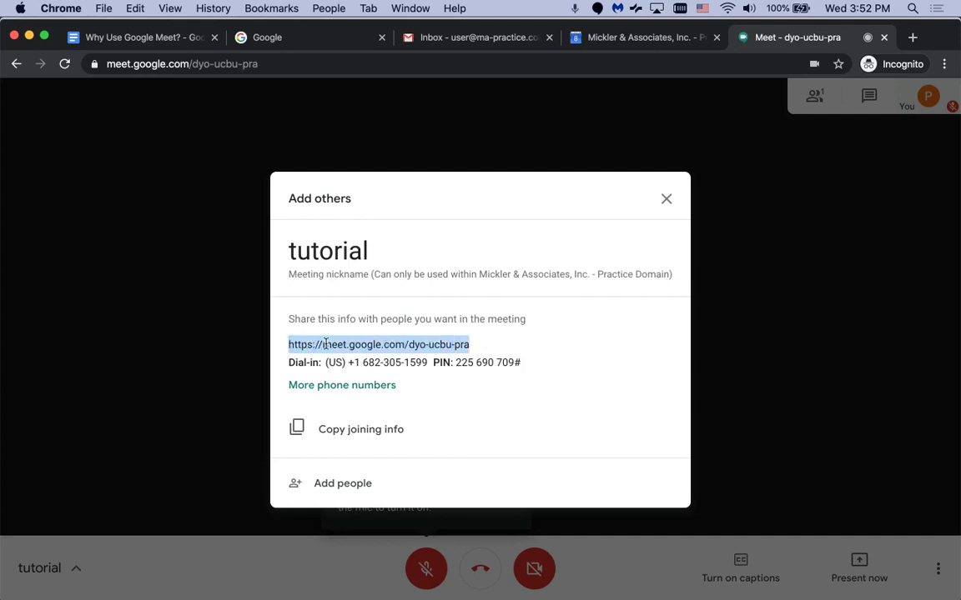
pyautogui.click(317, 355)
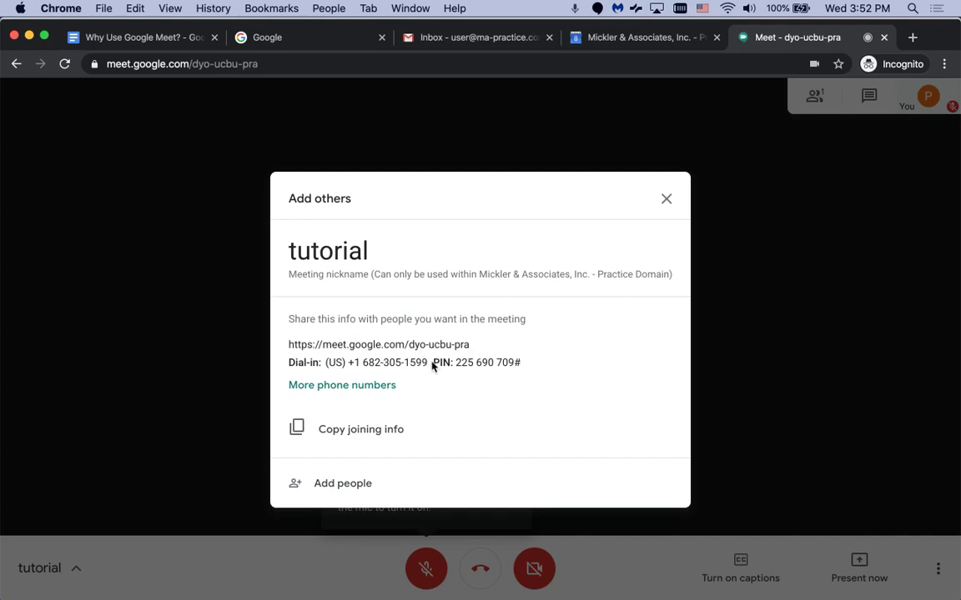
pyautogui.moveTo(521, 363); pyautogui.dragTo(290, 361)
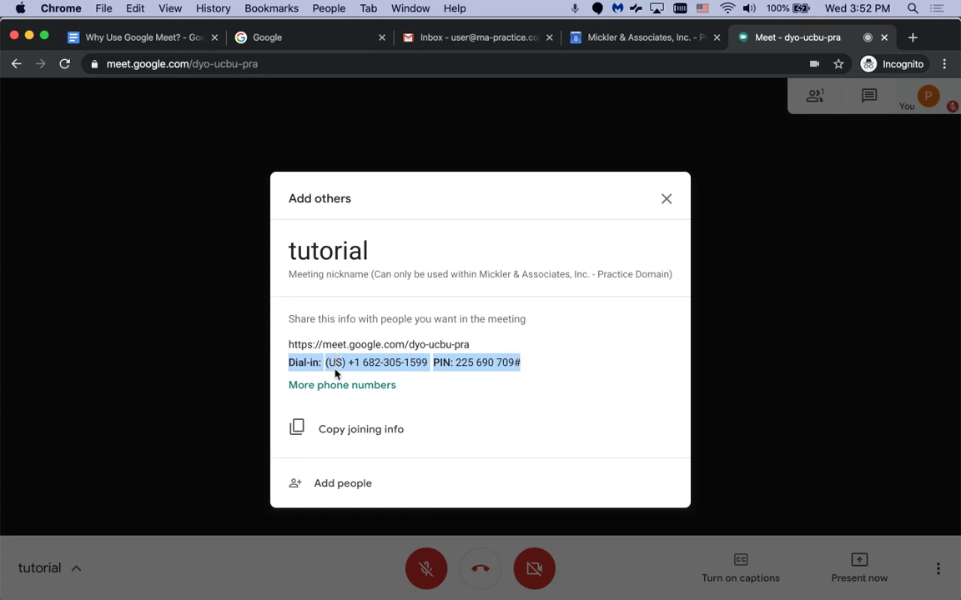
pyautogui.click(345, 432)
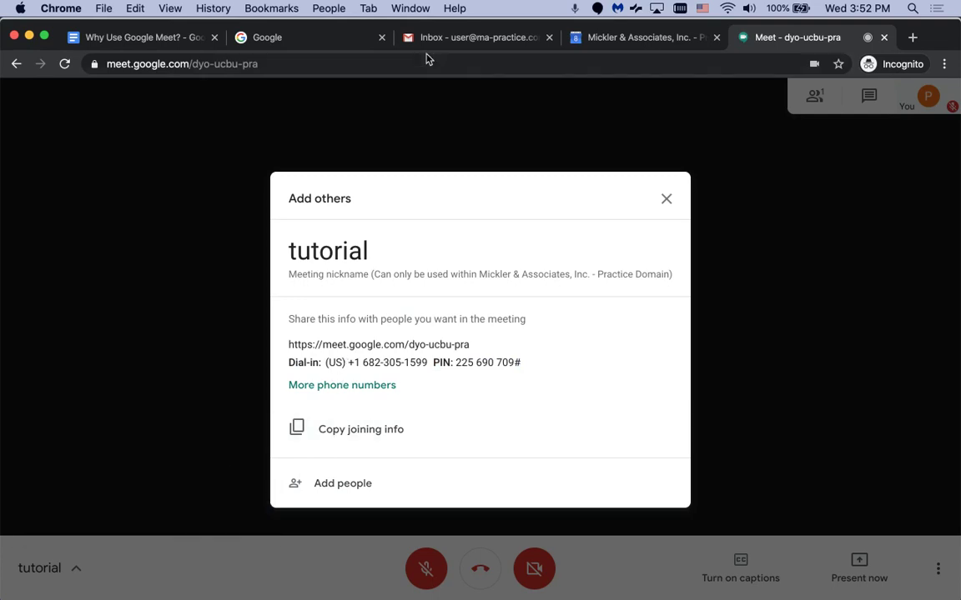
pyautogui.click(435, 38)
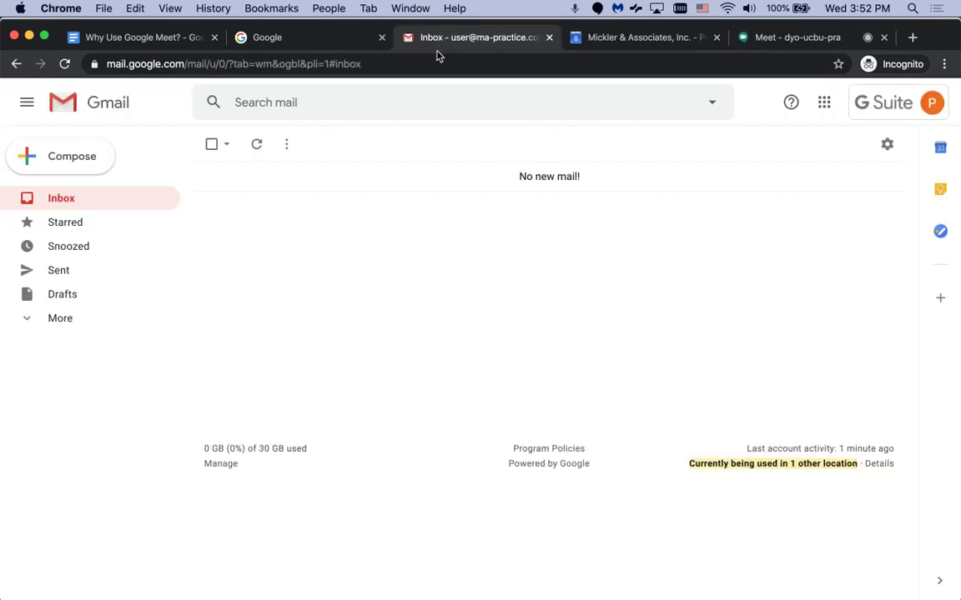
# Compose a new Gmail message with the Meet joining info pasted into its body, then return to Meet.
pyautogui.click(85, 170)
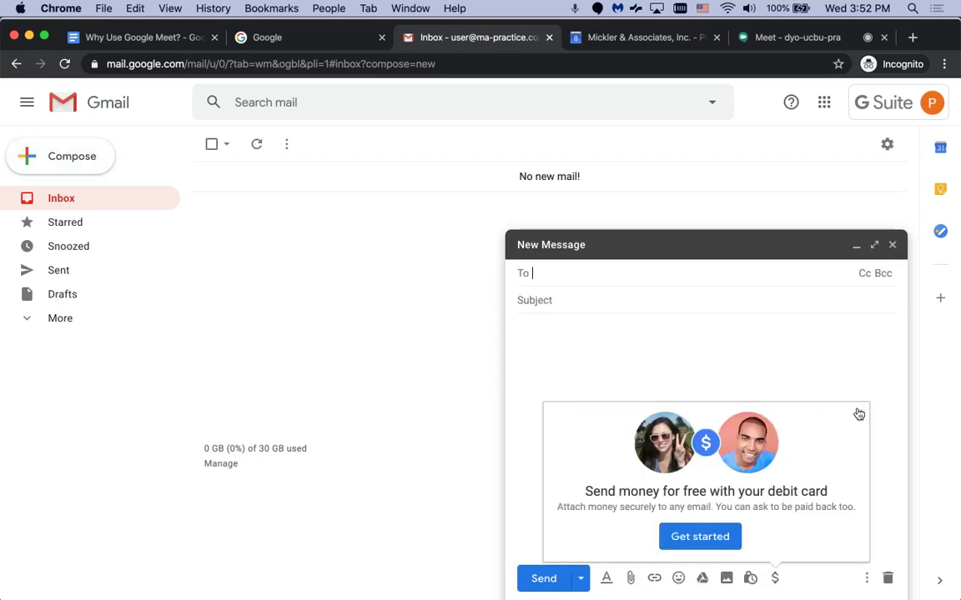
pyautogui.click(858, 413)
pyautogui.press('super+v')
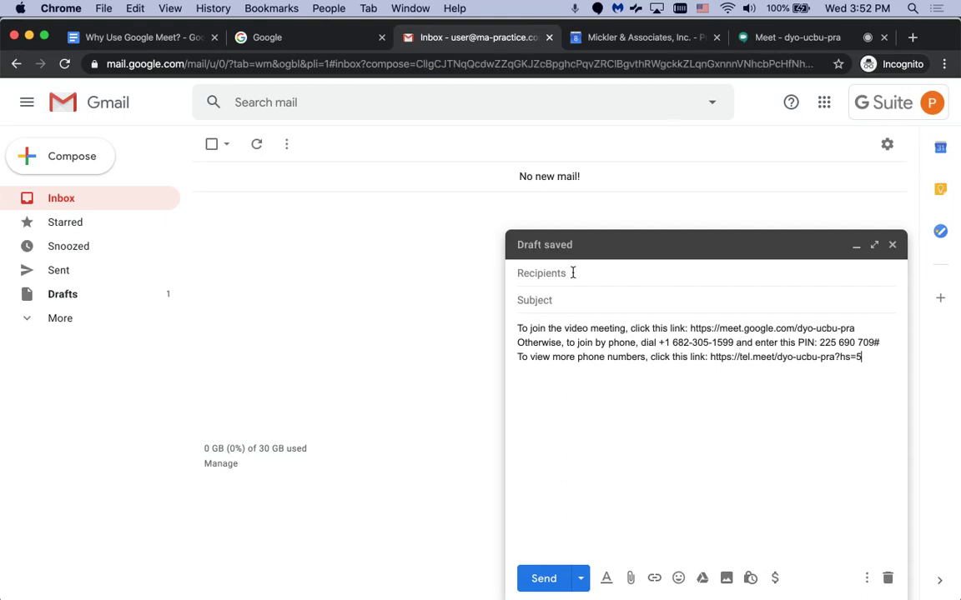
pyautogui.click(751, 37)
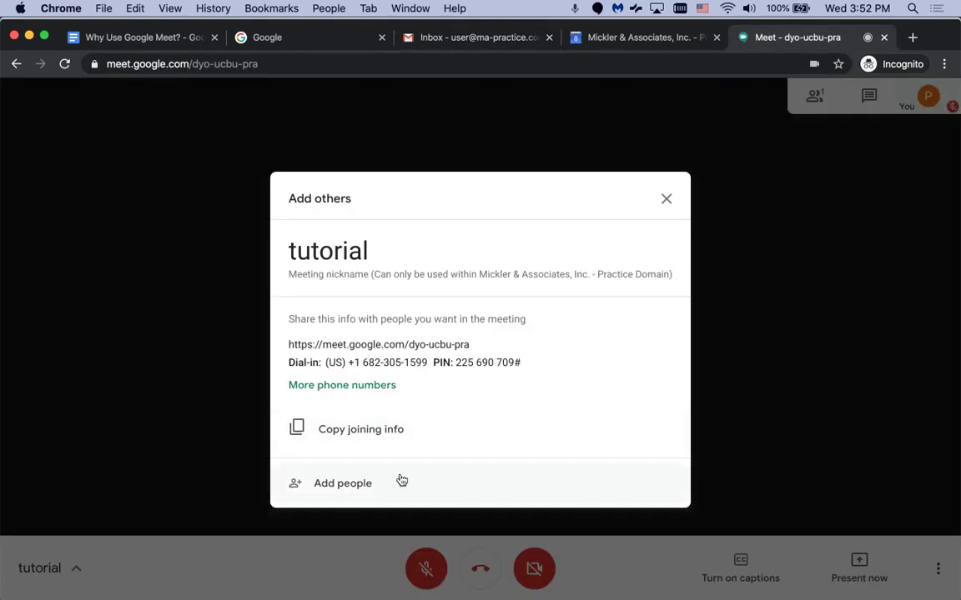
# Invite the colleague by e-mail address, close the invitation, and show the People list.
pyautogui.click(356, 484)
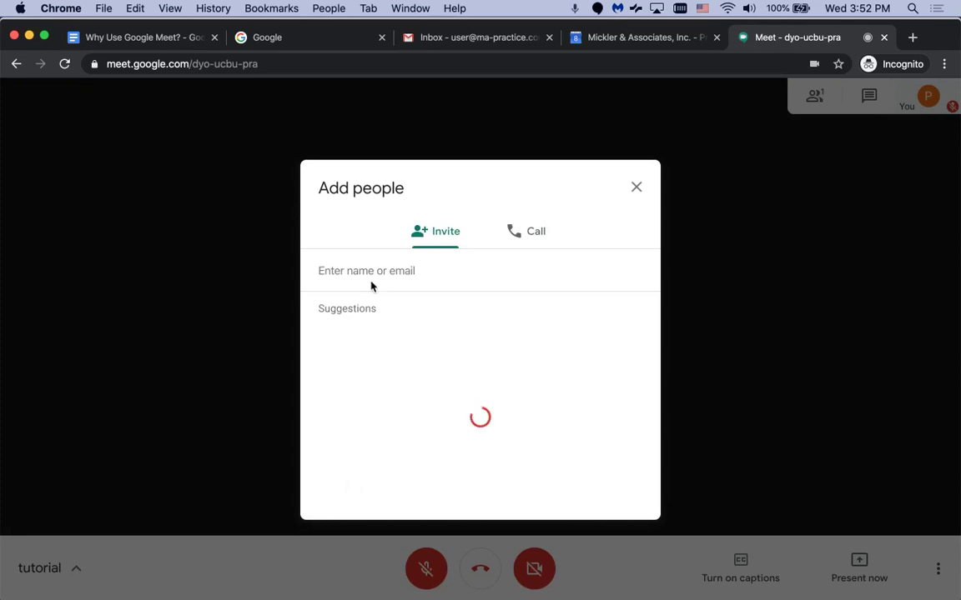
pyautogui.click(369, 273)
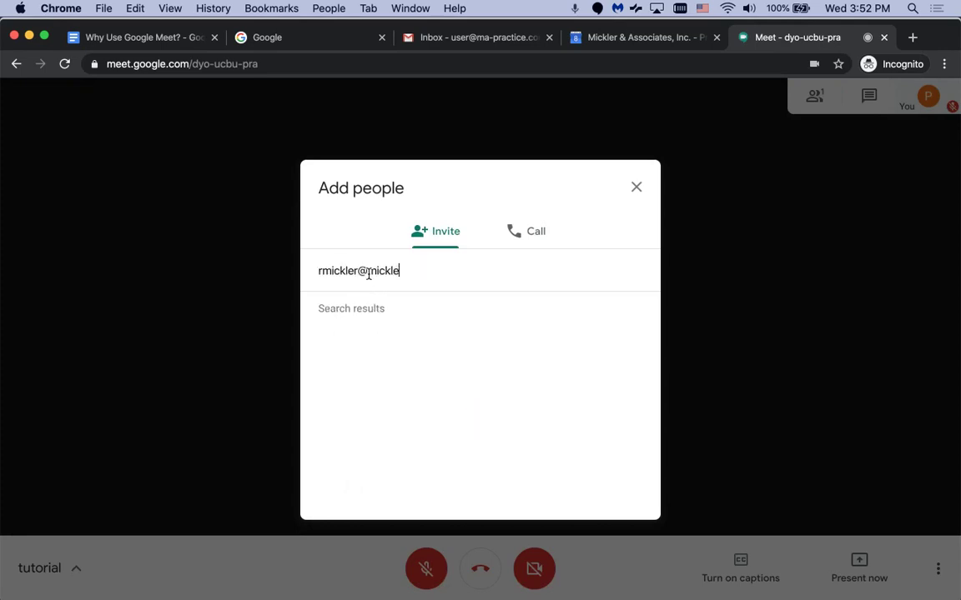
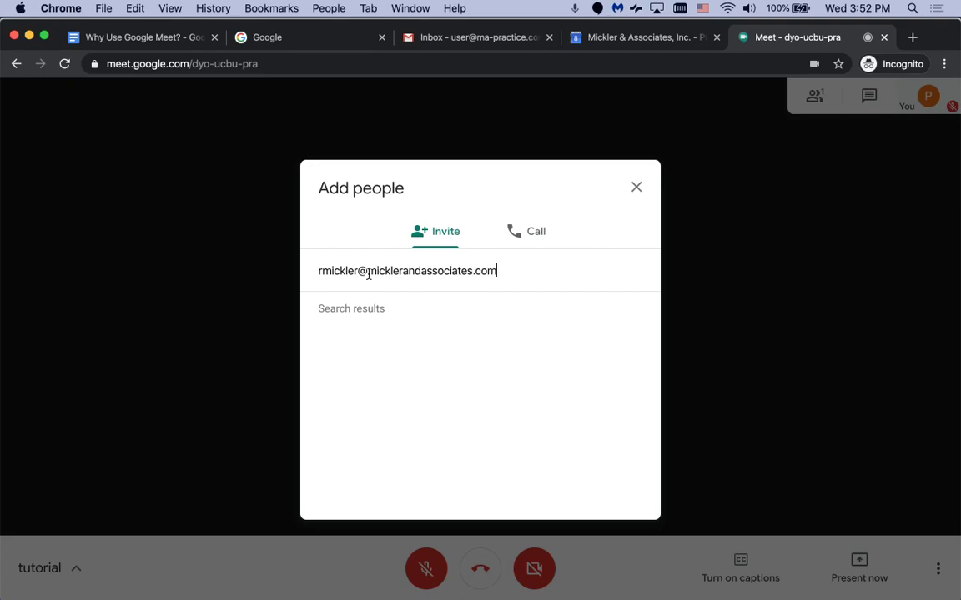
pyautogui.click(401, 345)
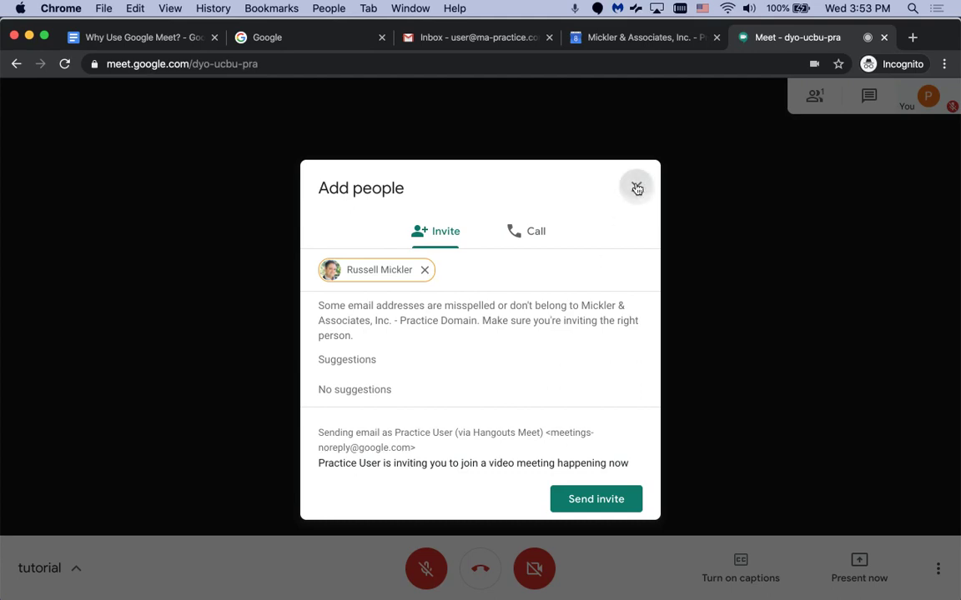
pyautogui.click(637, 189)
pyautogui.click(816, 105)
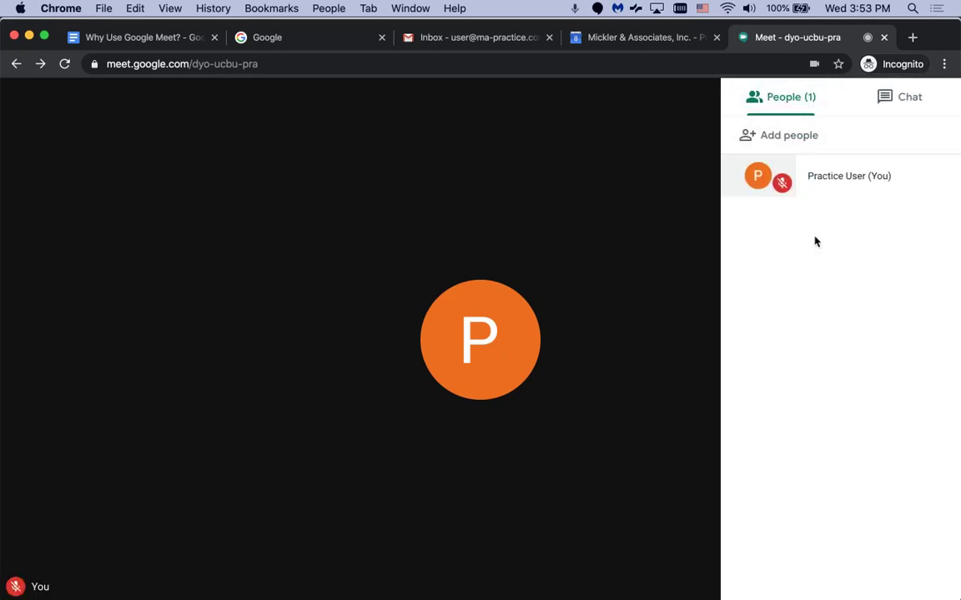
# View the meeting chat and the More options menu, then close both to return to the main view.
pyautogui.click(898, 101)
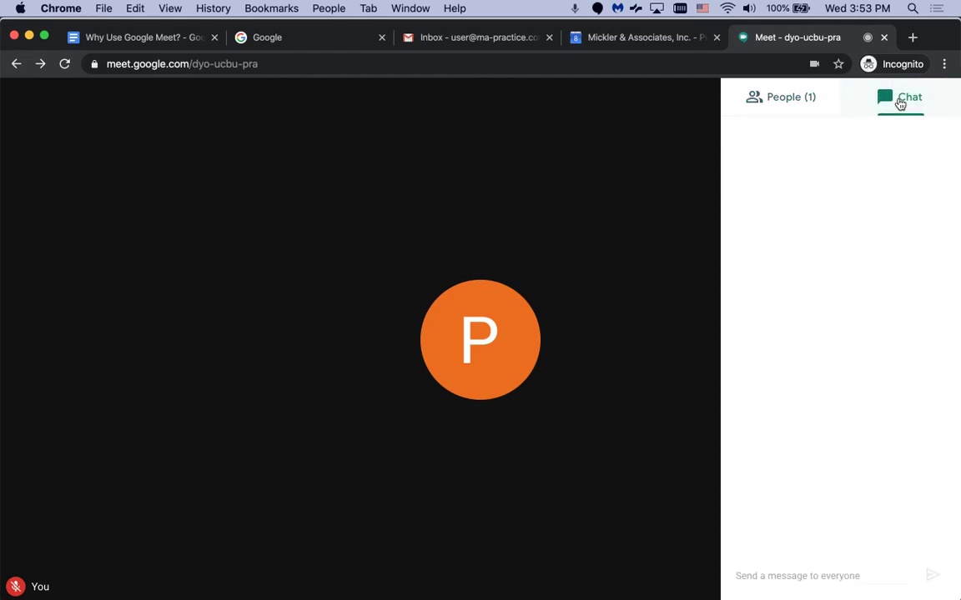
pyautogui.click(658, 193)
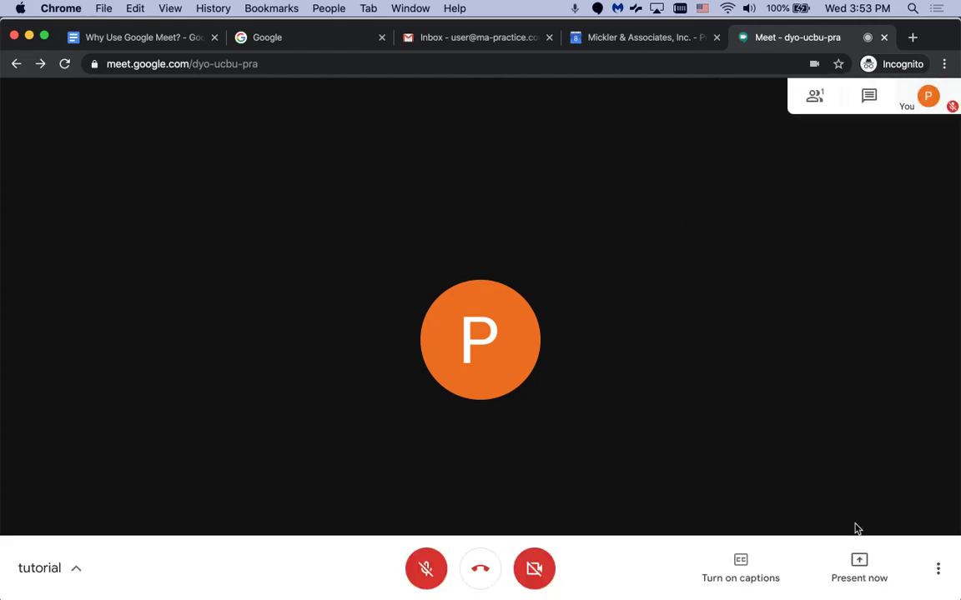
pyautogui.click(937, 568)
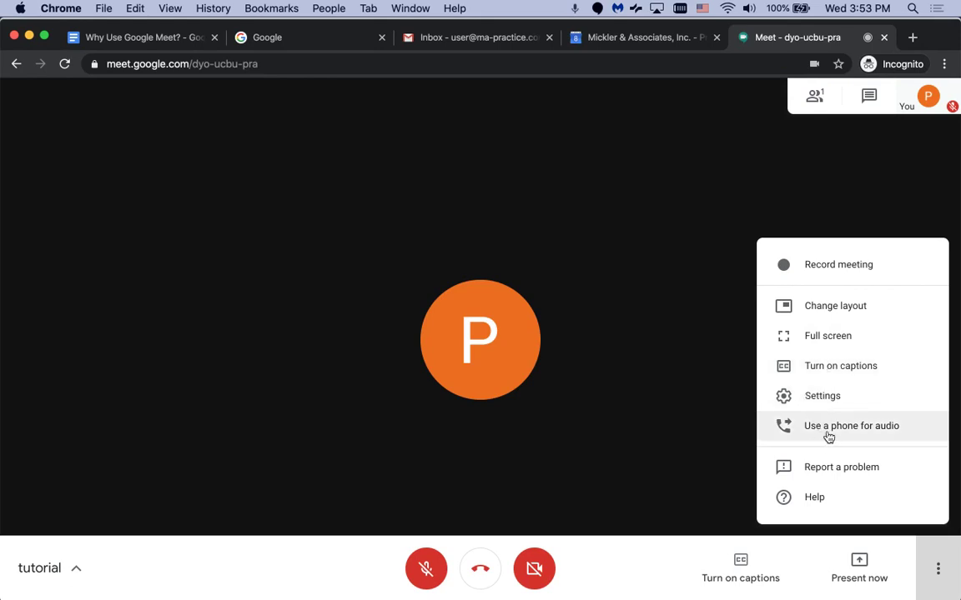
pyautogui.click(682, 467)
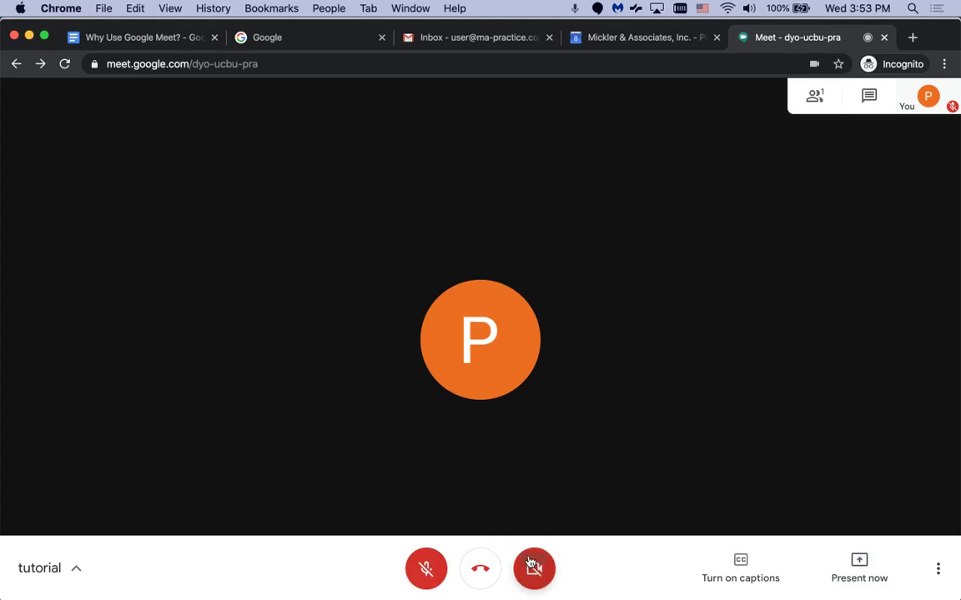
# Copy the joining info from the 'tutorial' details card, check its Attachments tab, then close the card.
pyautogui.click(76, 570)
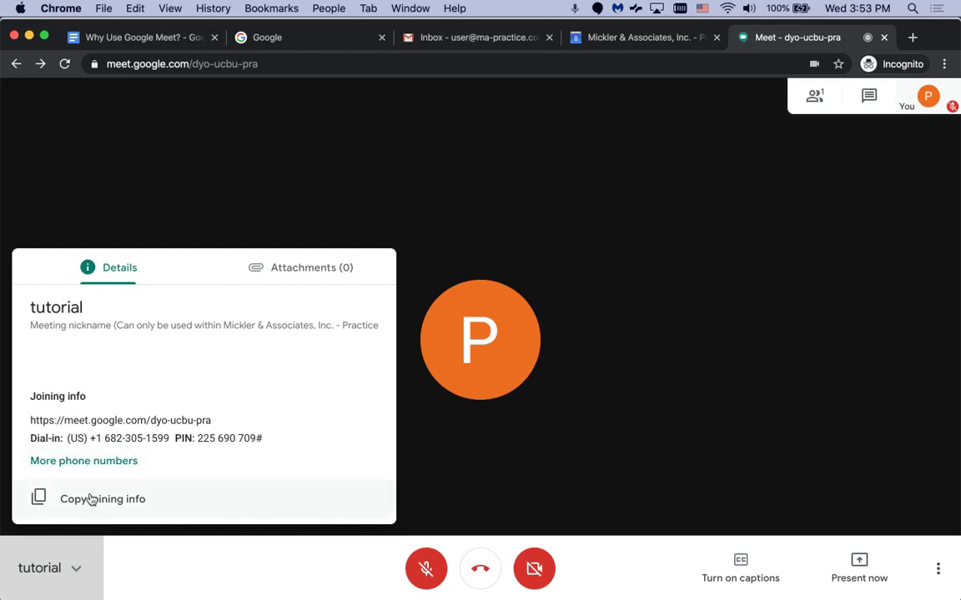
pyautogui.click(90, 499)
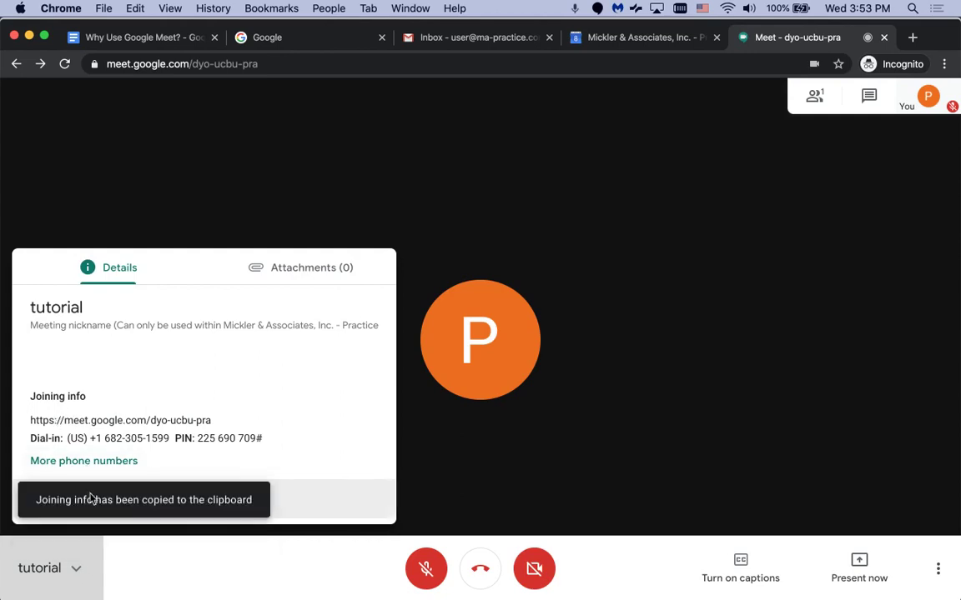
pyautogui.click(268, 277)
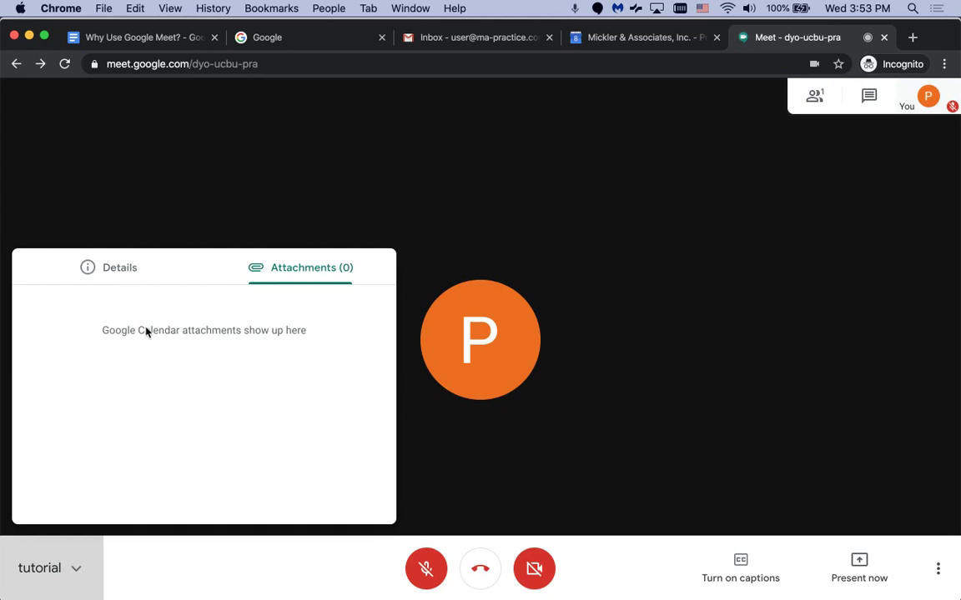
pyautogui.click(114, 279)
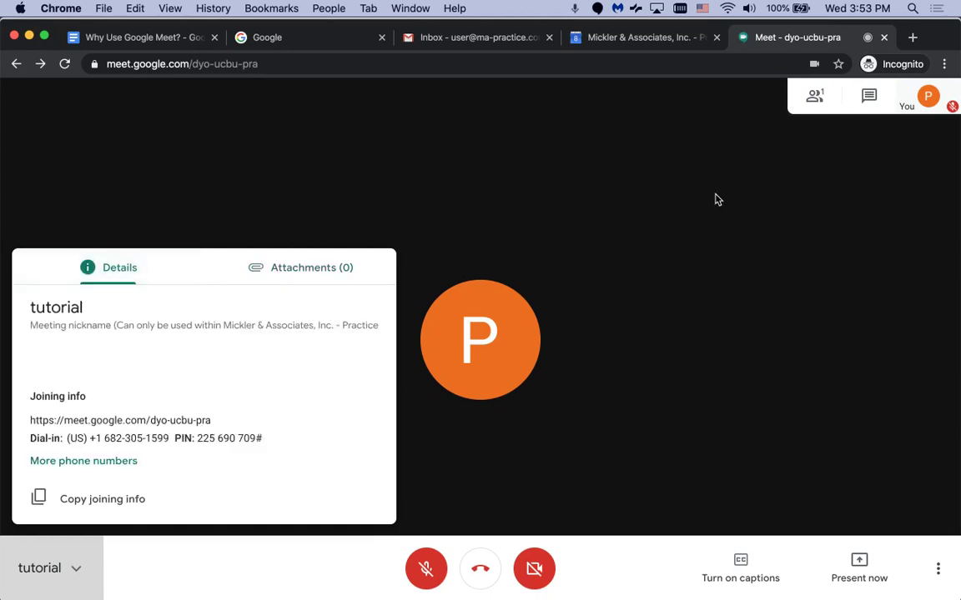
pyautogui.click(216, 558)
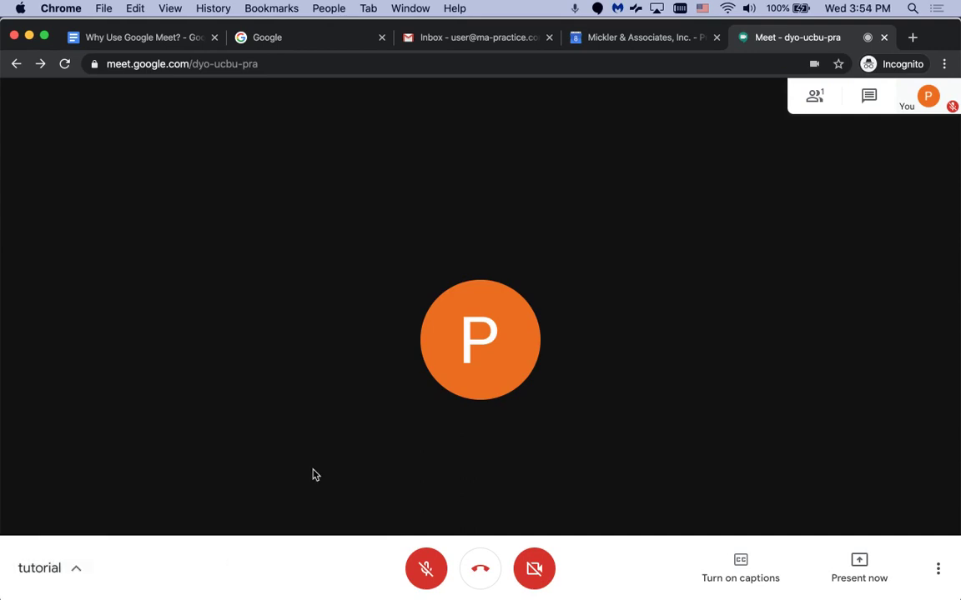